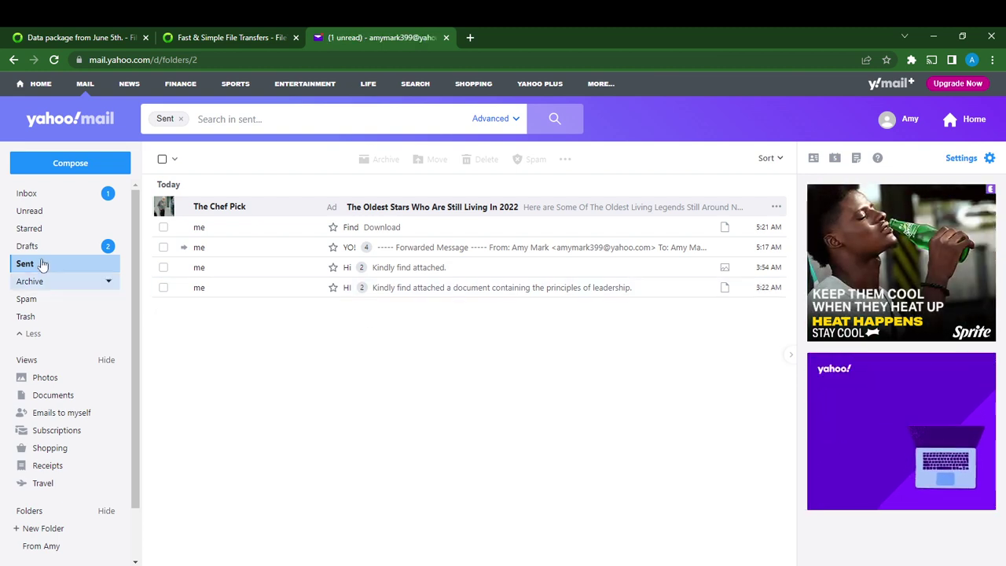
# Compose a new email to the saved contact with subject 'Watch out' and body 'The moon'.
pyautogui.click(73, 165)
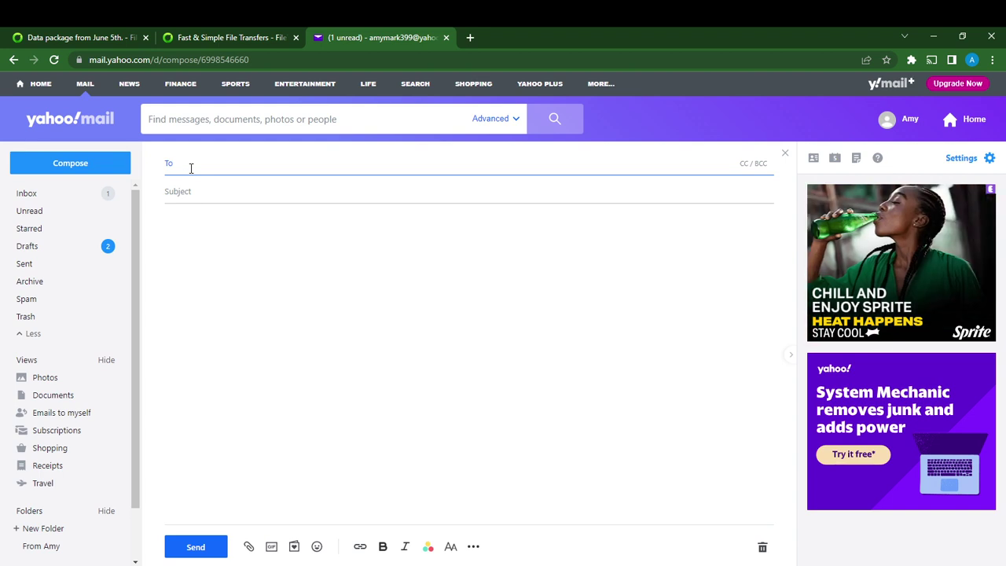
pyautogui.write('amy')
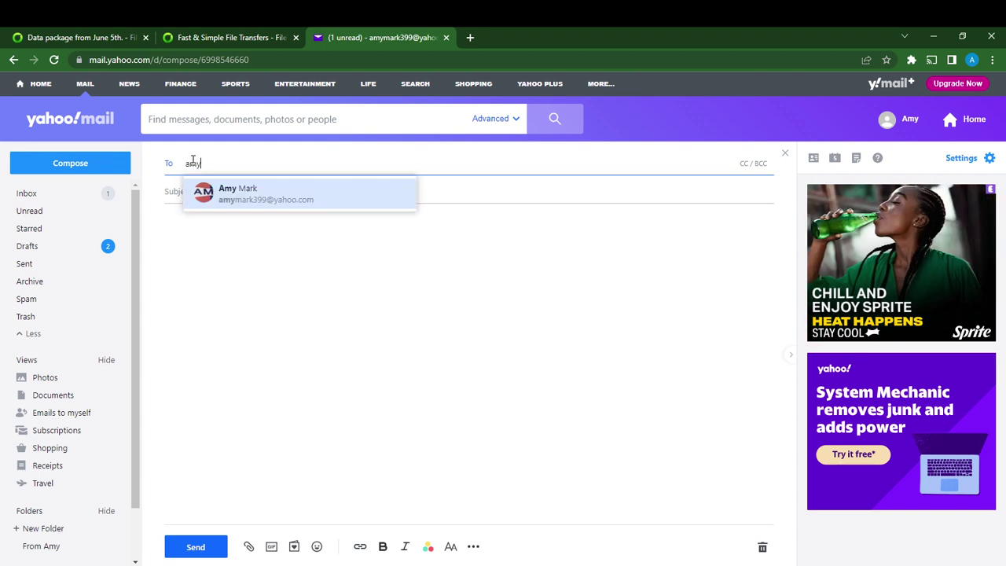
pyautogui.click(277, 197)
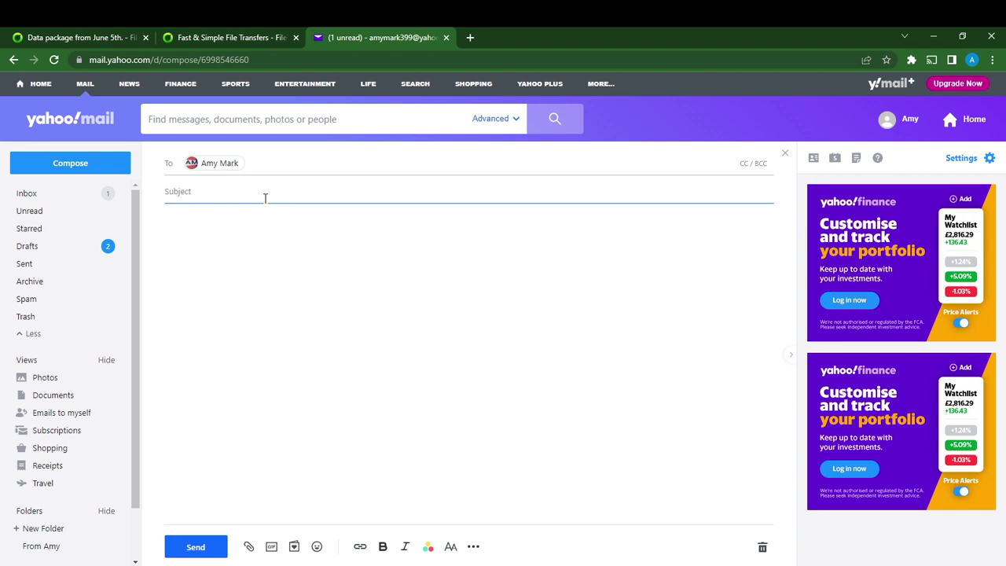
pyautogui.write('Watch out')
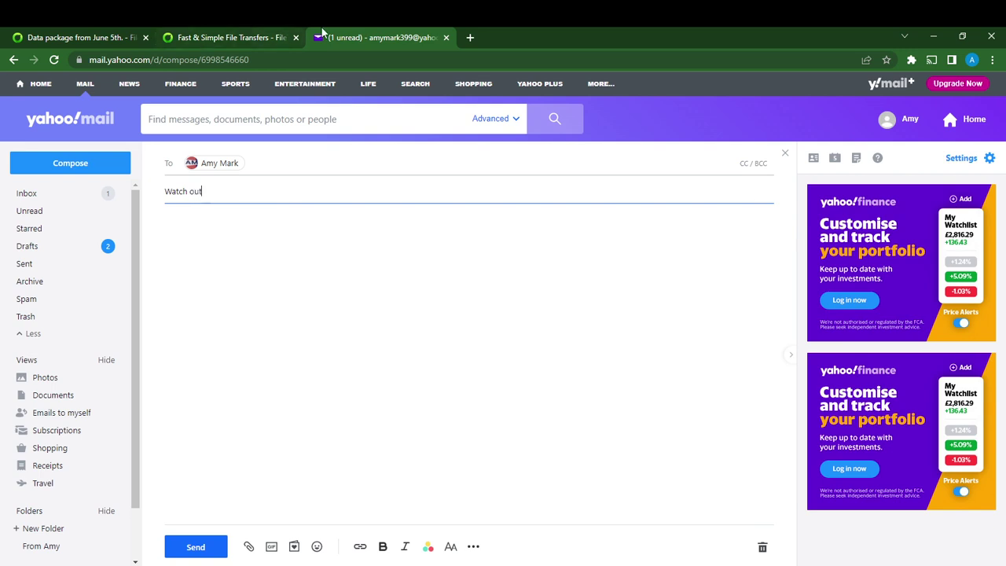
pyautogui.click(307, 214)
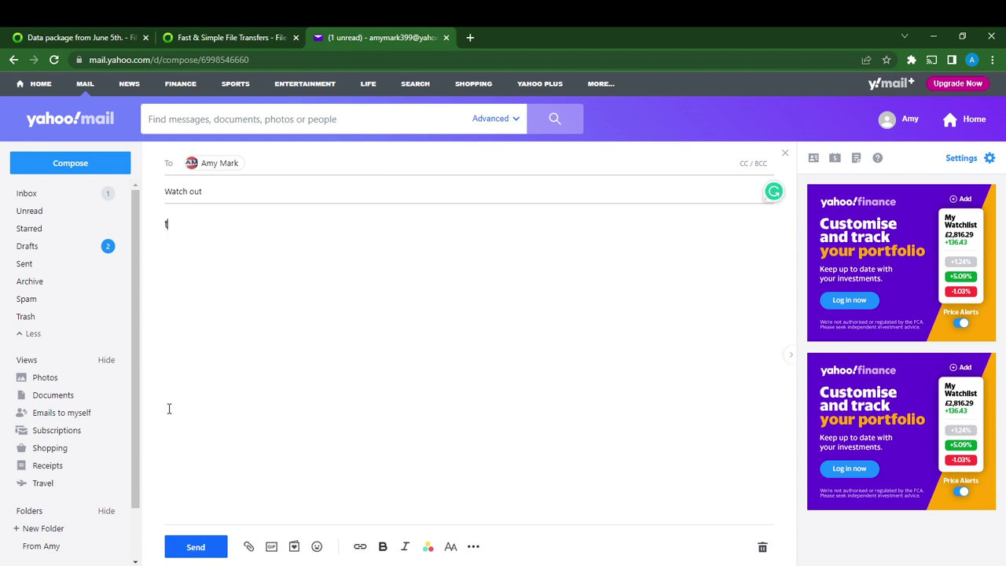
pyautogui.write('The moon')
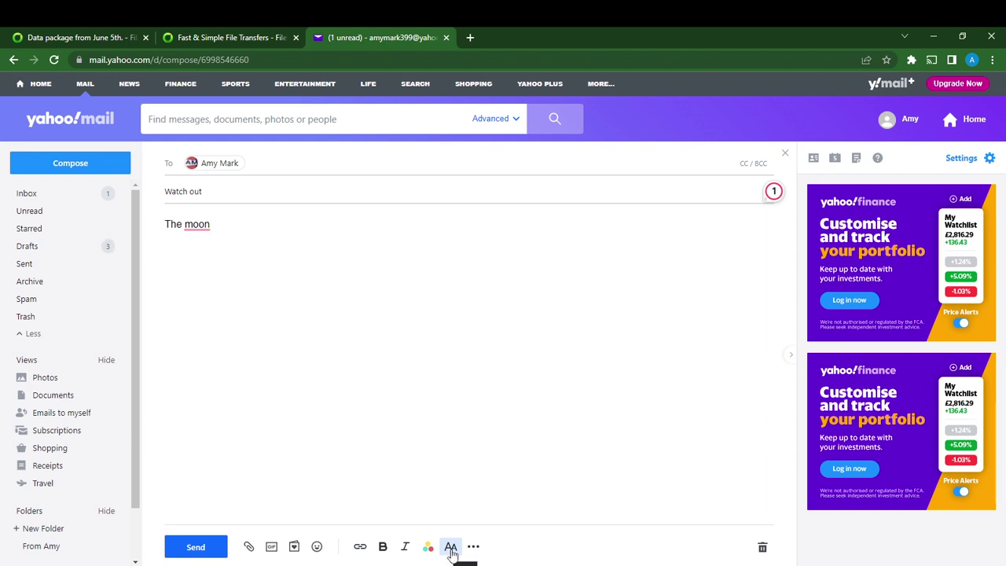
# Retype the body start as 'The' and switch the body text size to X-Large.
pyautogui.click(451, 552)
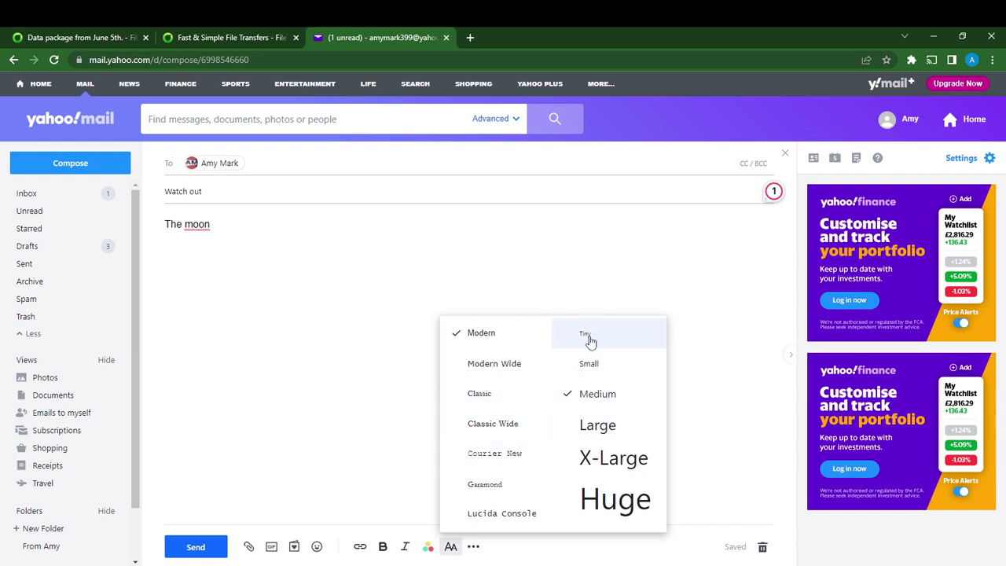
pyautogui.click(600, 466)
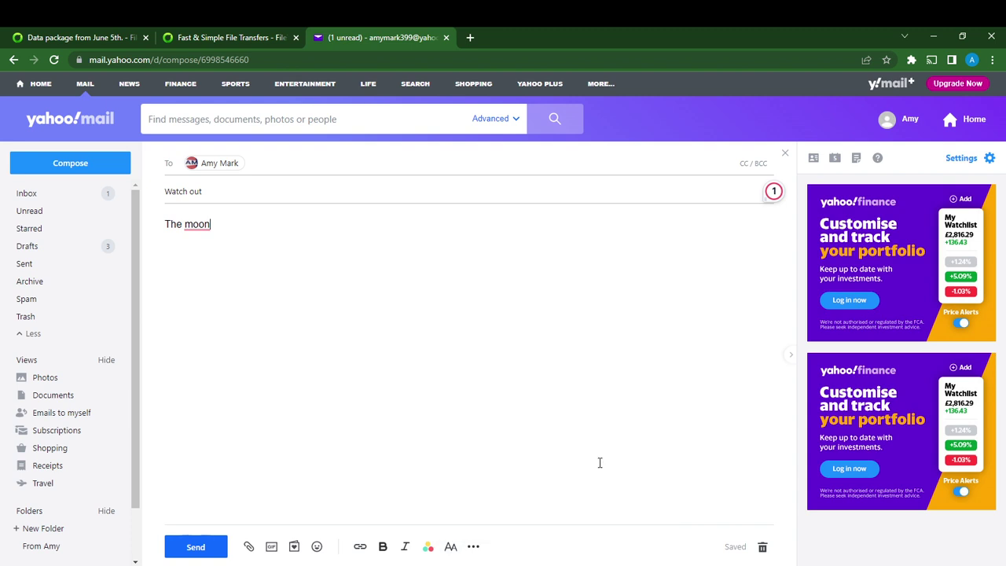
pyautogui.press('BackSpace')
pyautogui.press('BackSpace')
pyautogui.press('BackSpace')
pyautogui.press('BackSpace')
pyautogui.press('BackSpace')
pyautogui.press('BackSpace')
pyautogui.press('BackSpace')
pyautogui.press('BackSpace')
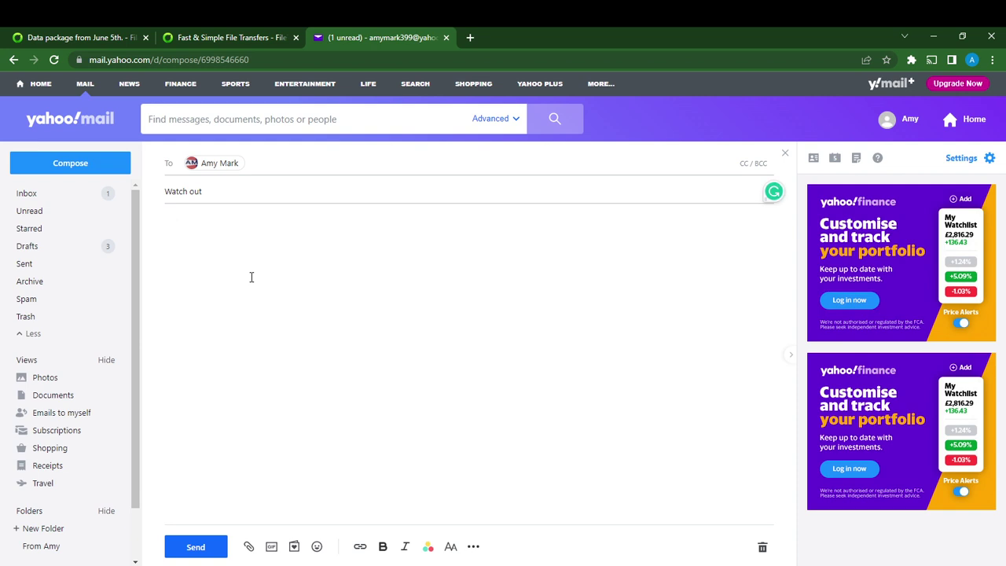
pyautogui.write('The moon')
pyautogui.click(474, 548)
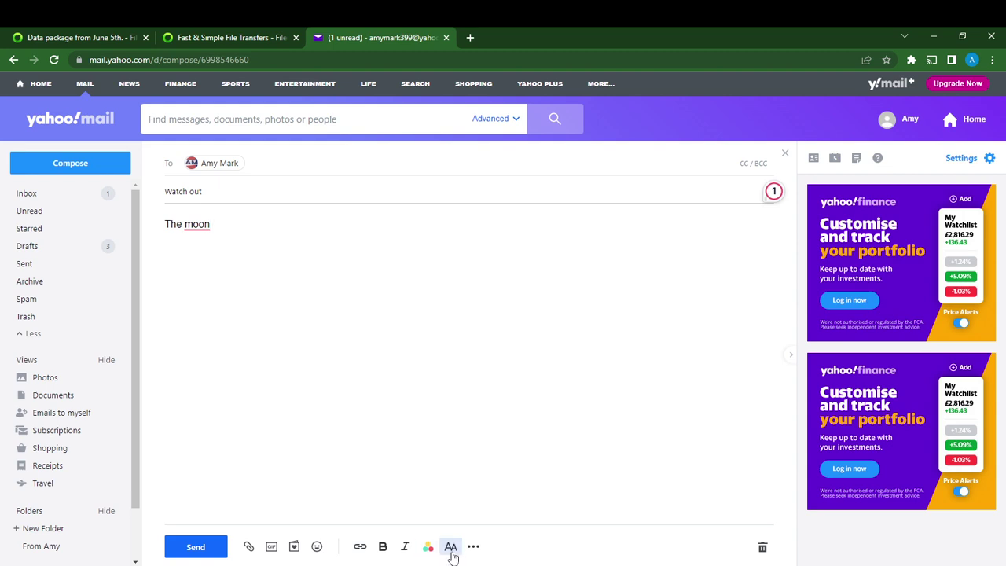
pyautogui.click(450, 547)
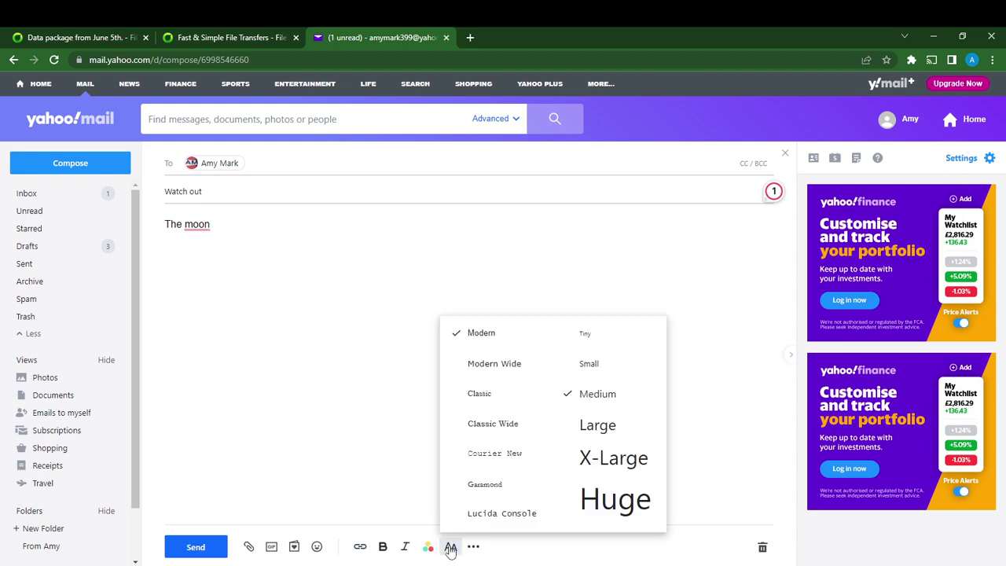
pyautogui.click(597, 460)
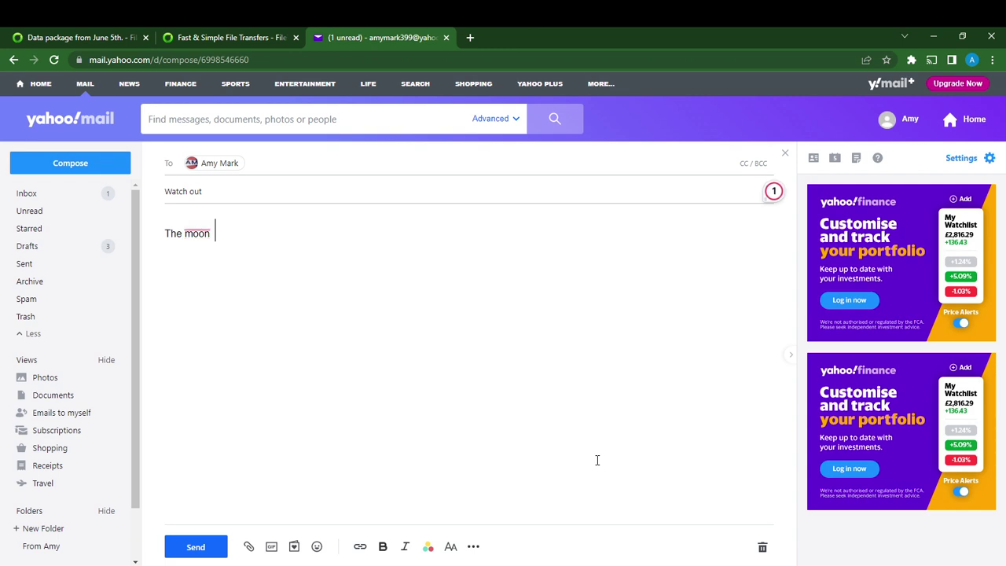
# Type 'How are you?' in X-Large and delete the small 'The moon' before it.
pyautogui.write('h')
pyautogui.press('BackSpace')
pyautogui.write('How are you?')
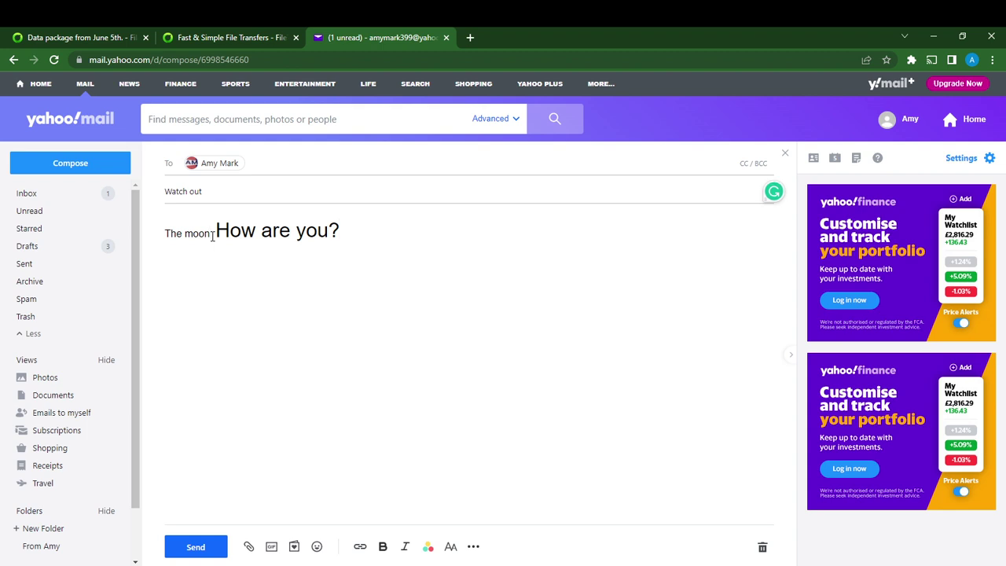
pyautogui.press('BackSpace')
pyautogui.press('BackSpace')
pyautogui.press('BackSpace')
pyautogui.press('BackSpace')
pyautogui.press('BackSpace')
pyautogui.press('BackSpace')
pyautogui.press('BackSpace')
pyautogui.press('BackSpace')
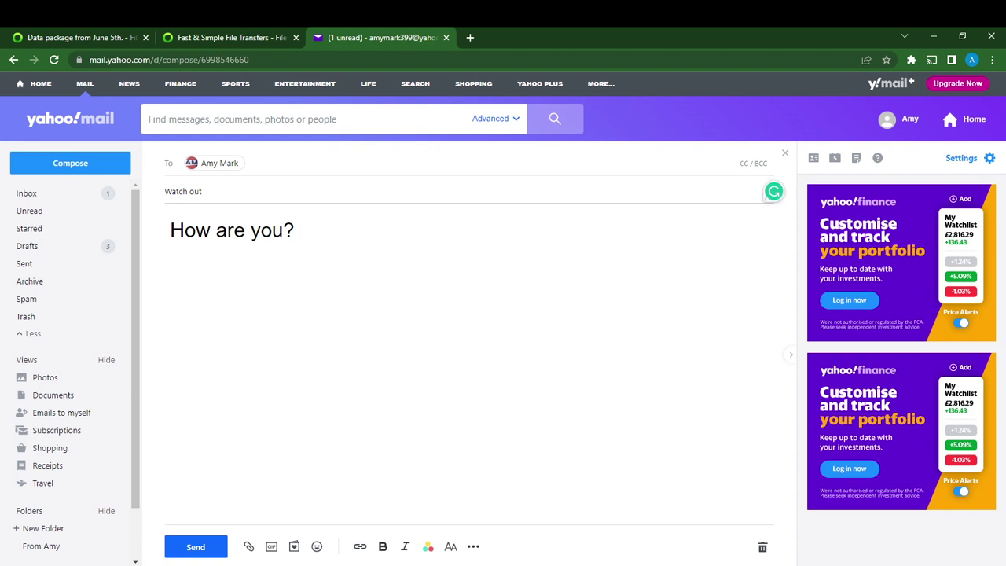
# Switch to Huge size and rewrite the body as 'The world is waiting for you', removing 'How are you?'.
pyautogui.click(452, 551)
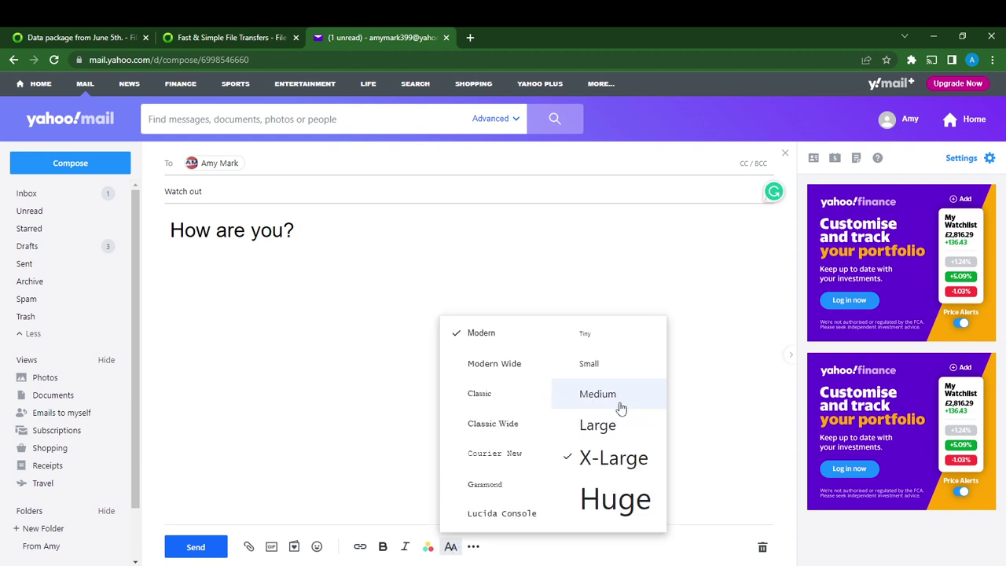
pyautogui.click(627, 495)
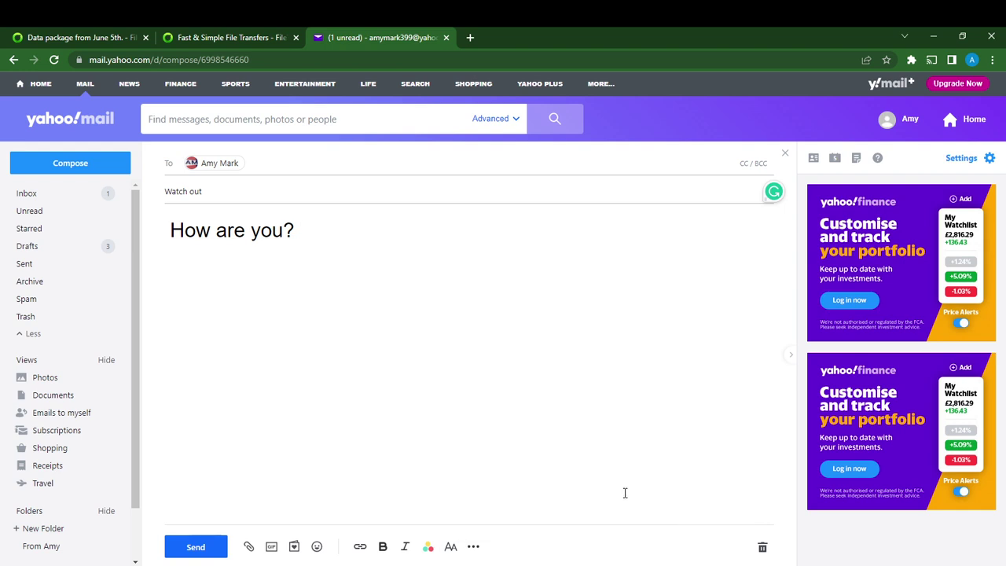
pyautogui.write('The world')
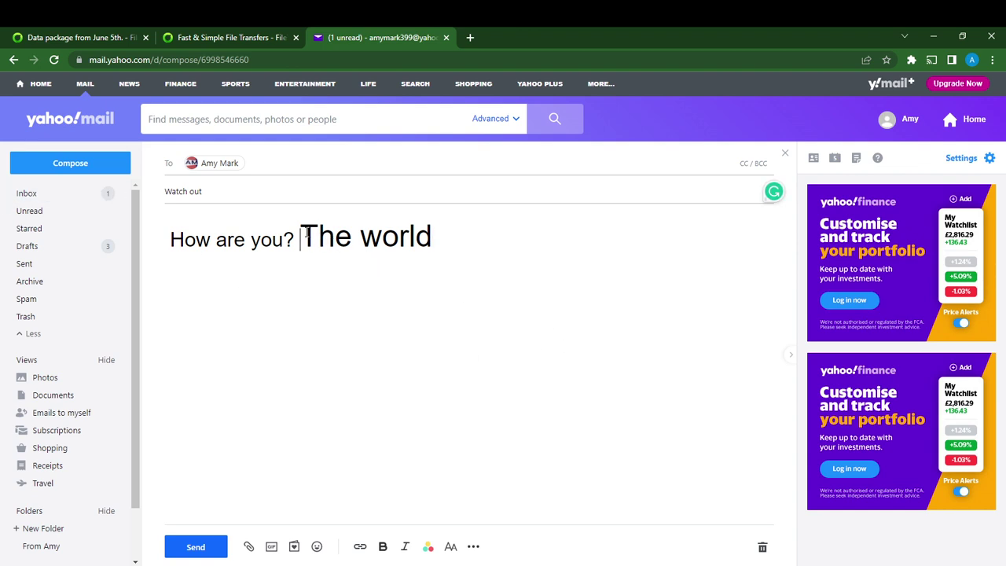
pyautogui.press('BackSpace')
pyautogui.press('BackSpace')
pyautogui.press('BackSpace')
pyautogui.press('BackSpace')
pyautogui.press('BackSpace')
pyautogui.press('BackSpace')
pyautogui.press('BackSpace')
pyautogui.press('BackSpace')
pyautogui.press('BackSpace')
pyautogui.press('BackSpace')
pyautogui.press('BackSpace')
pyautogui.press('BackSpace')
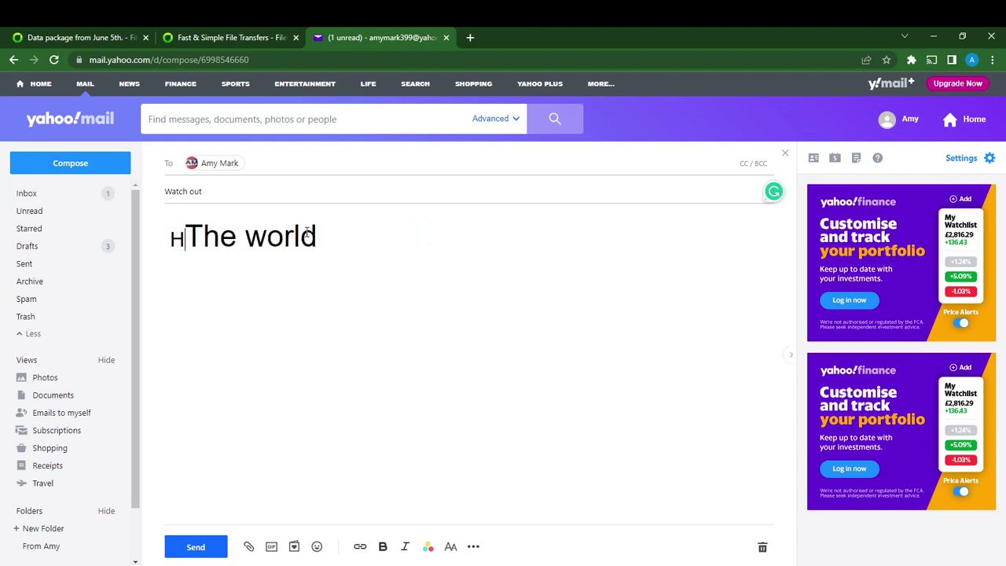
pyautogui.press('BackSpace')
pyautogui.click(307, 232)
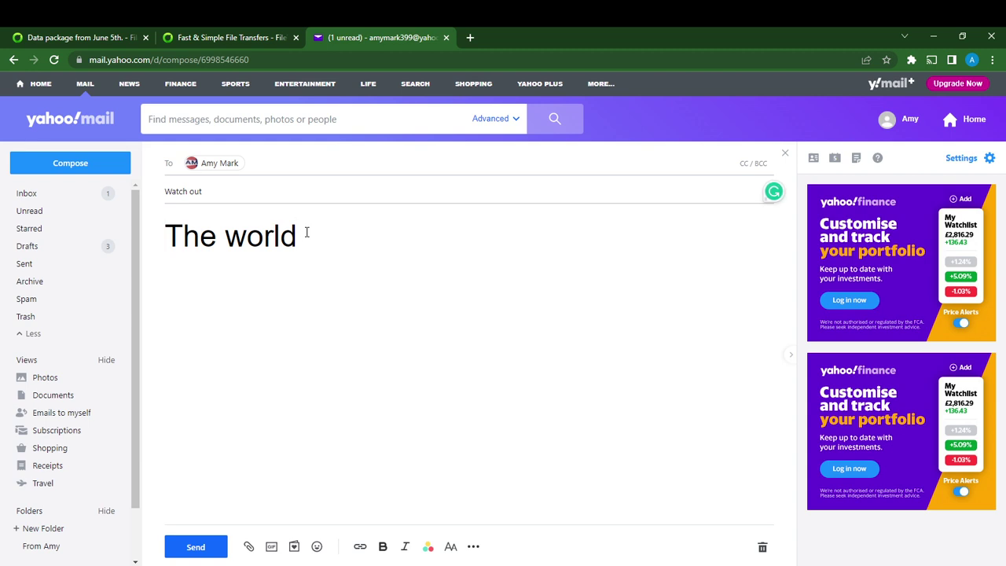
pyautogui.write('is waiting for you')
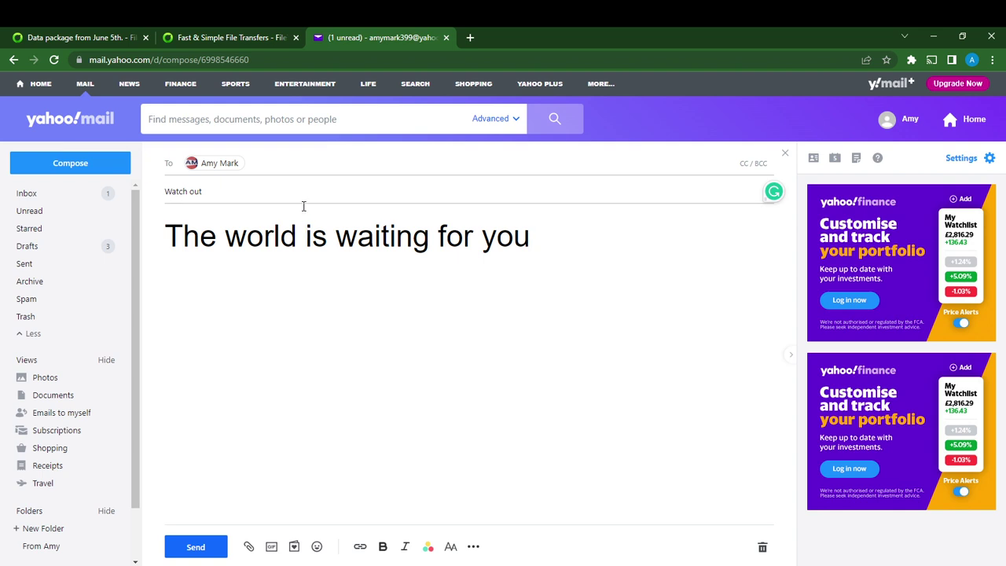
# Erase the subject 'Watch out' and begin the new subject with a capital 'T'.
pyautogui.doubleClick(212, 195)
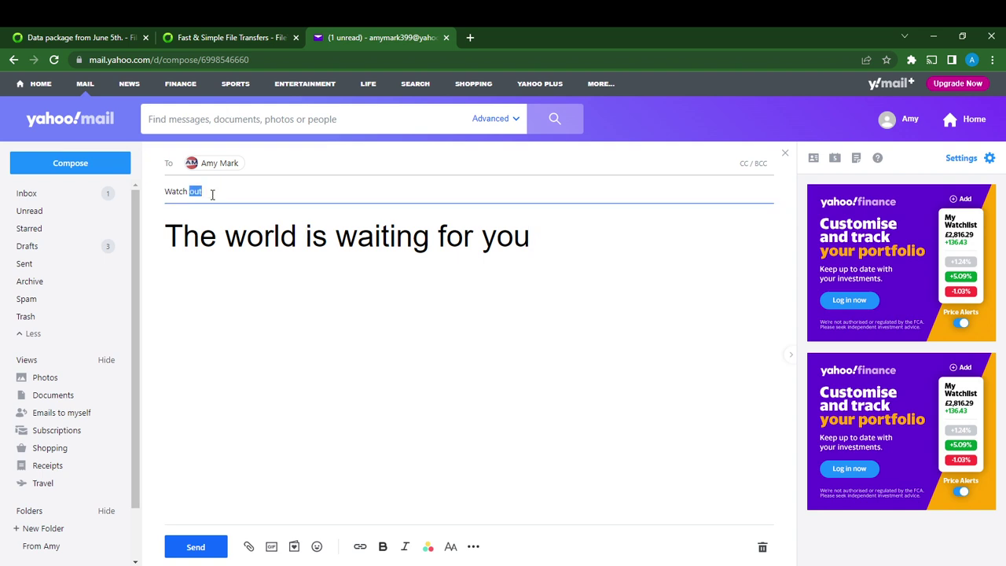
pyautogui.click(212, 195)
pyautogui.press('BackSpace')
pyautogui.press('BackSpace')
pyautogui.write('t')
pyautogui.press('BackSpace')
pyautogui.write('T')
# Set the text size to X-Large and correct the subject to read 'THe'.
pyautogui.click(453, 549)
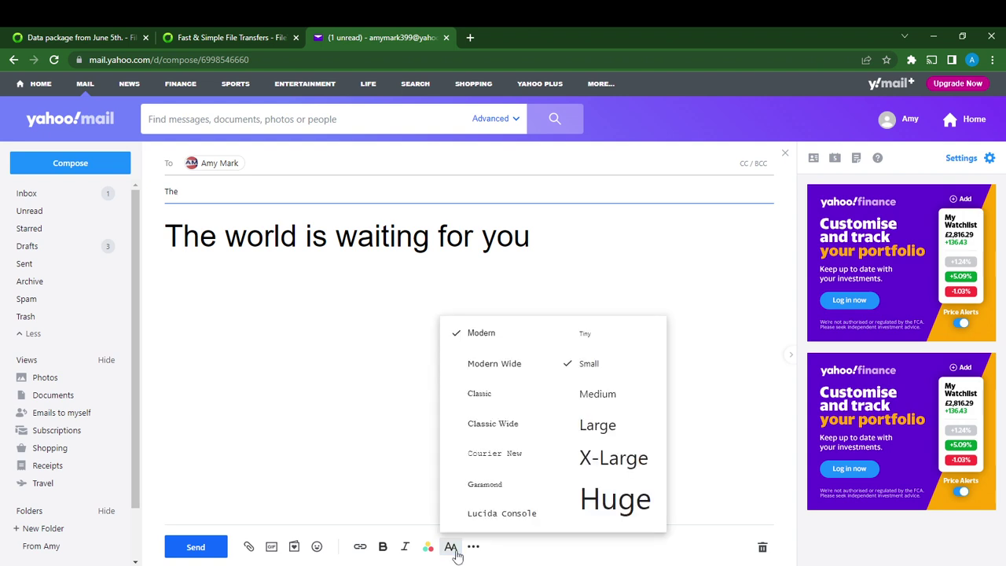
pyautogui.click(583, 458)
pyautogui.click(218, 191)
pyautogui.write('The t')
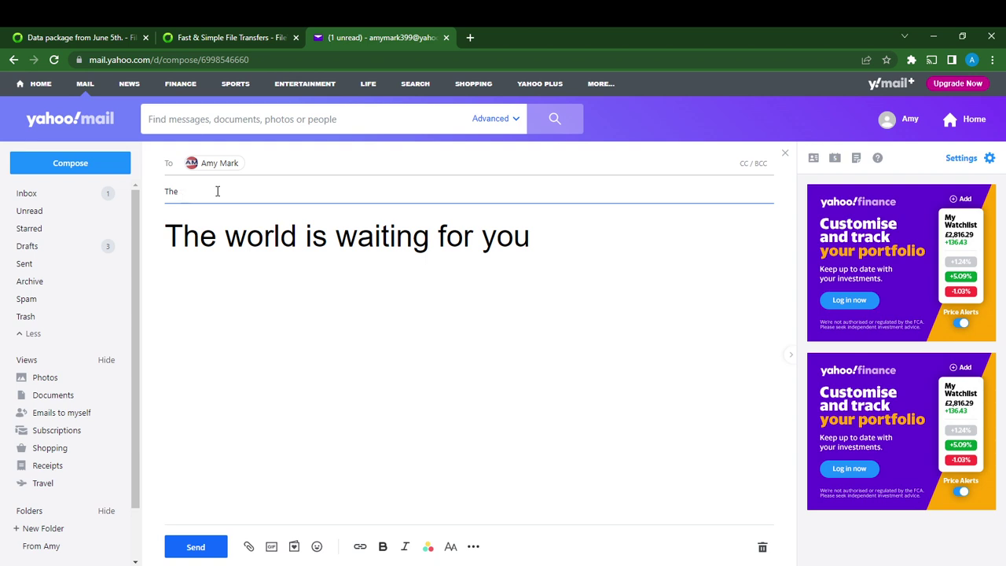
pyautogui.write('thi')
pyautogui.press('BackSpace')
pyautogui.press('BackSpace')
pyautogui.press('BackSpace')
pyautogui.press('BackSpace')
pyautogui.press('BackSpace')
pyautogui.press('BackSpace')
pyautogui.press('BackSpace')
pyautogui.write('TH')
pyautogui.click(538, 234)
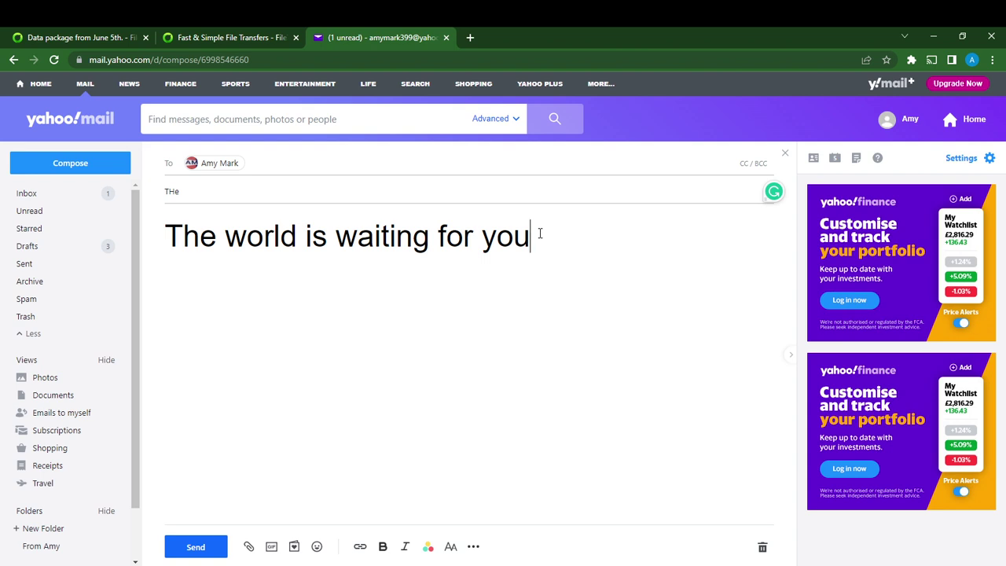